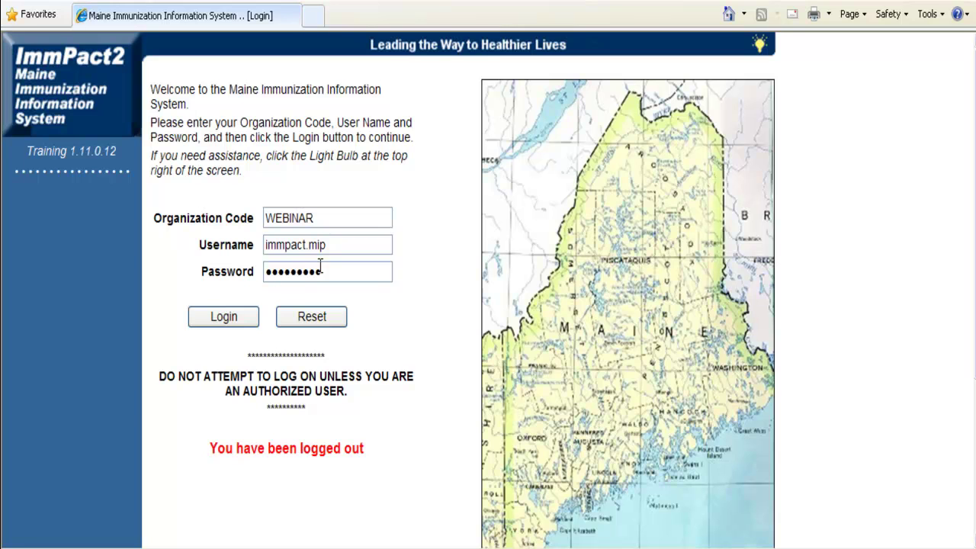
Log in with the filled-in organization code, username and password to reach the WEBINAR home page.
click(230, 318)
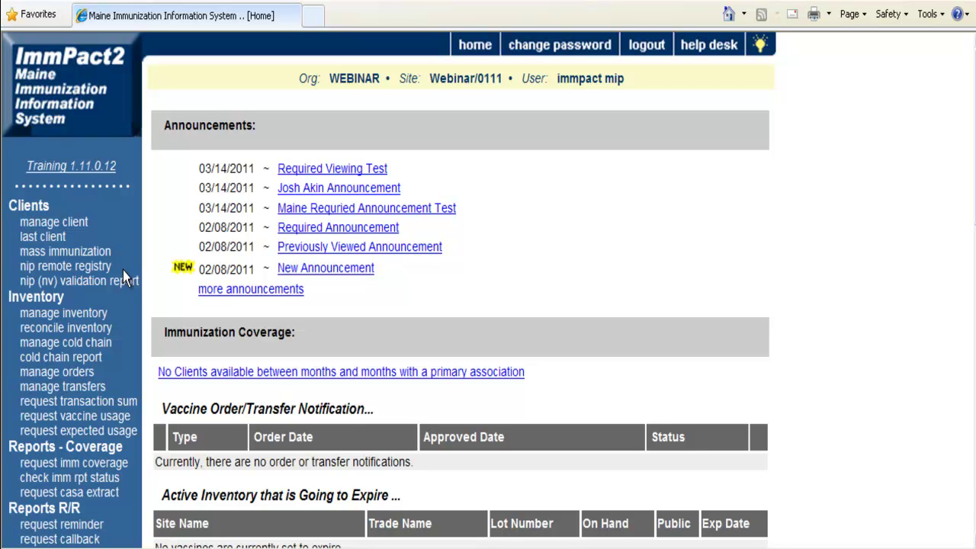
Go to Manage Client under Clients to bring up the Client Search Criteria page.
click(65, 222)
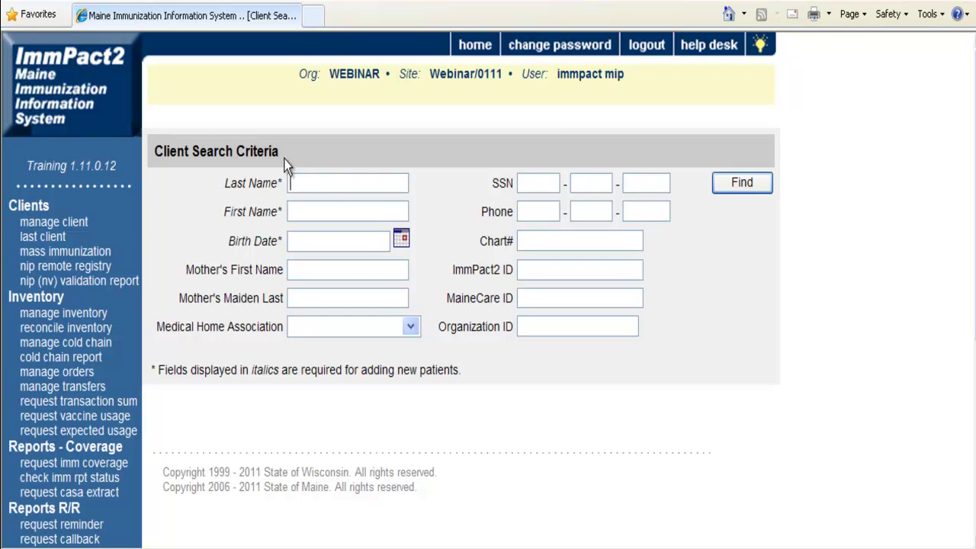
Search clients by a partial last and first name, then rerun with a shortened first name.
click(324, 185)
text(x)
text(oo)
text(sha)
click(752, 191)
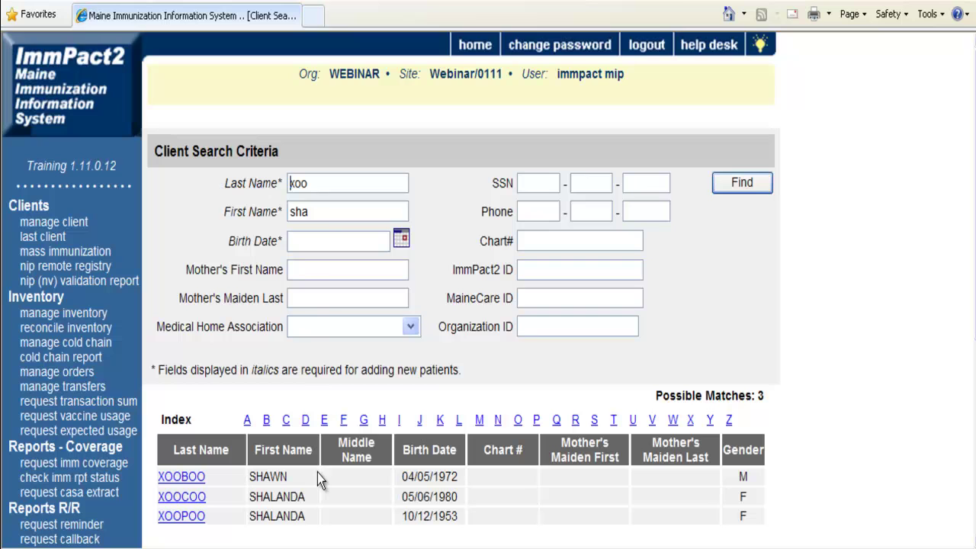
click(327, 211)
key(BackSpace)
click(737, 190)
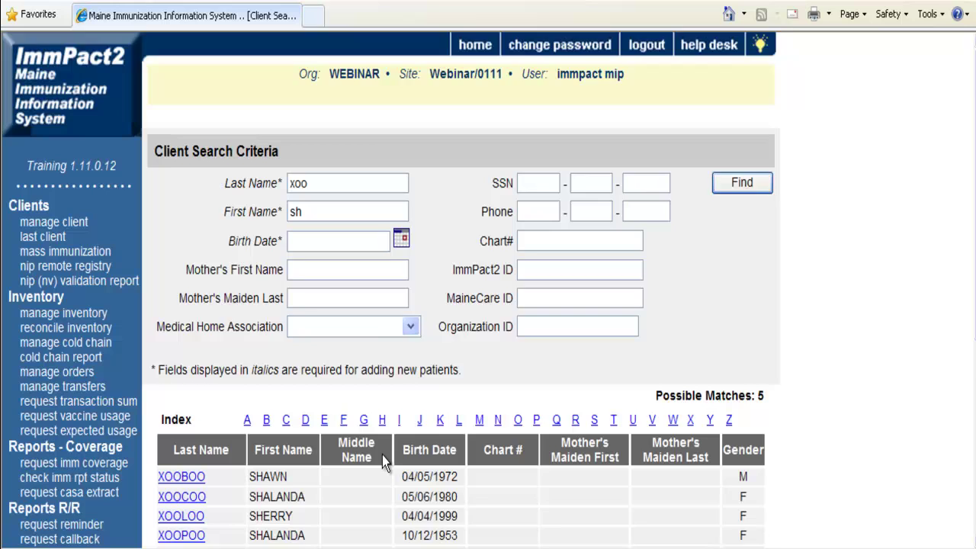
Broaden the first name to one letter and search, then search a different partial name combination.
scroll(382, 455, down, 2)
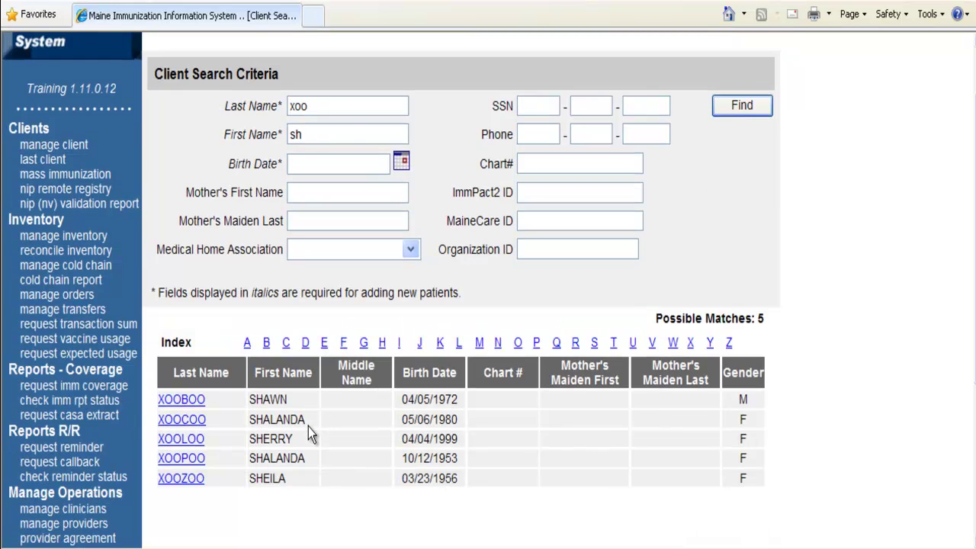
click(352, 134)
key(BackSpace)
click(718, 107)
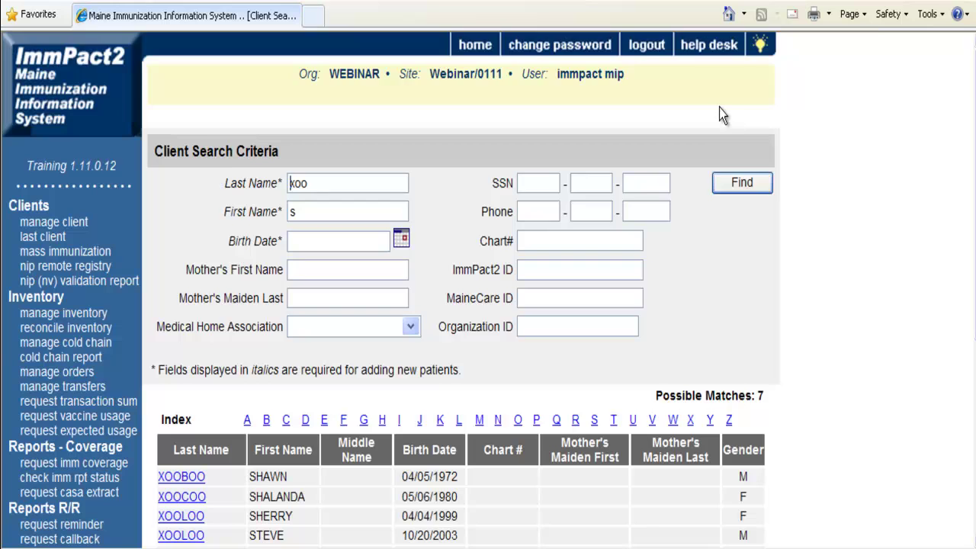
scroll(694, 229, down, 2)
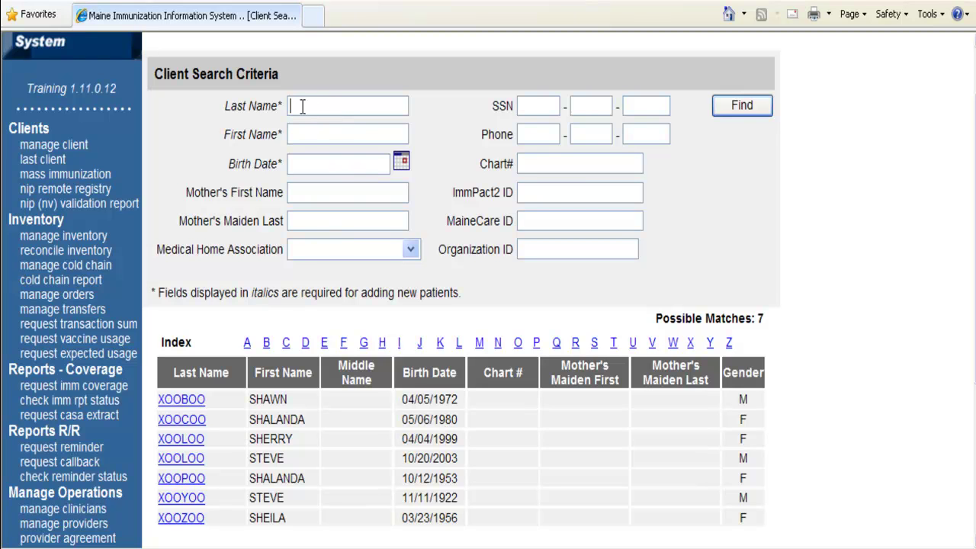
text(xoo)
text(bra)
click(739, 114)
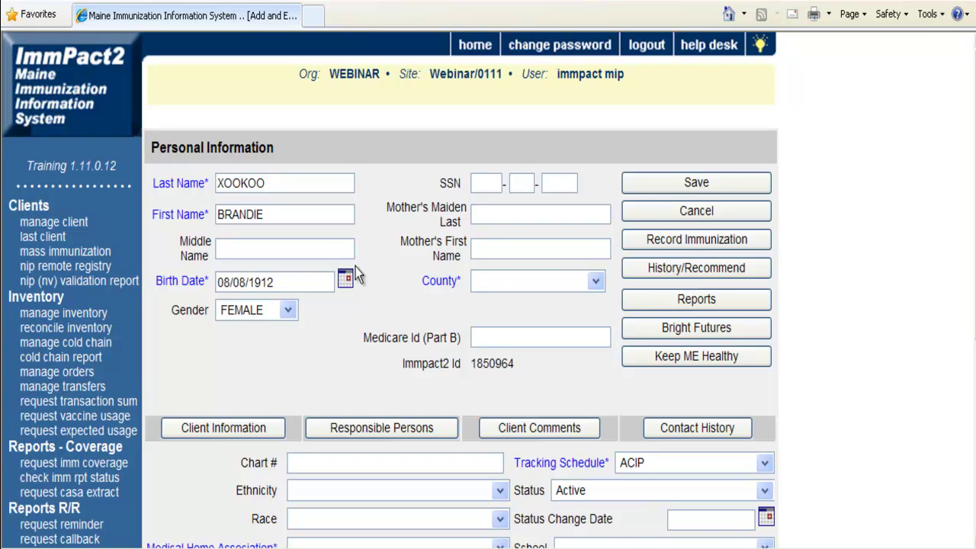
Cancel out of the similarly named existing client's record without changing it.
click(645, 208)
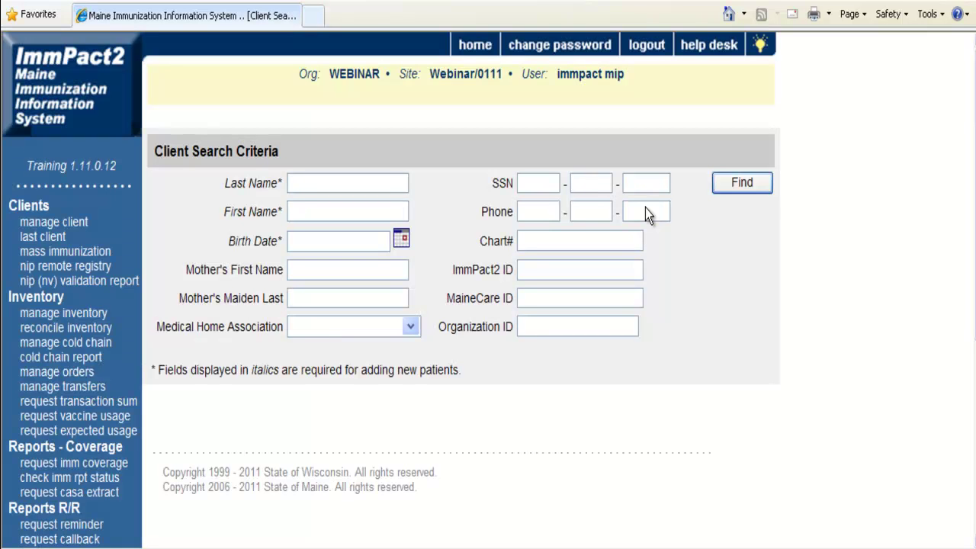
Search for the partial last and first name together with birth date 01/01/2011.
click(391, 182)
text(xoo)
key(Tab)
text(bra)
click(375, 238)
text(01/01/2011)
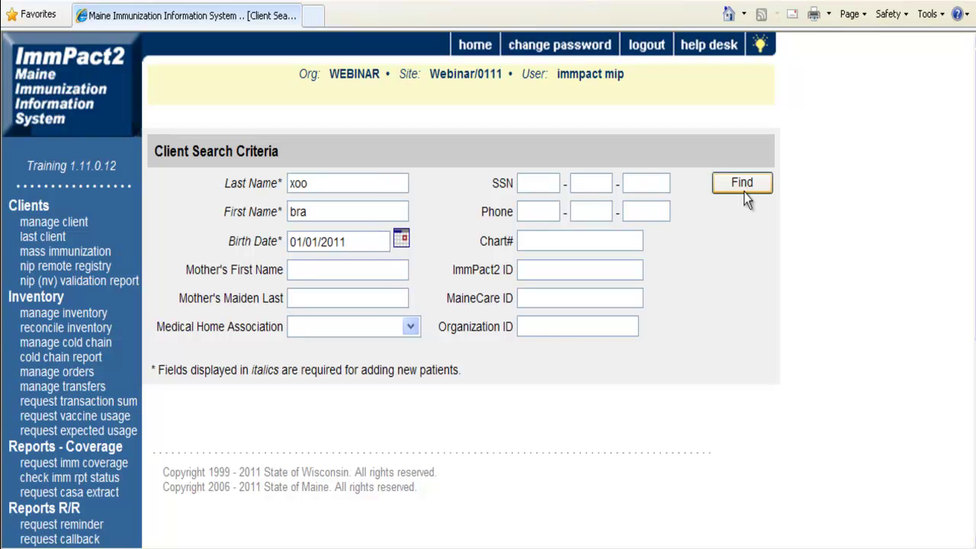
click(752, 191)
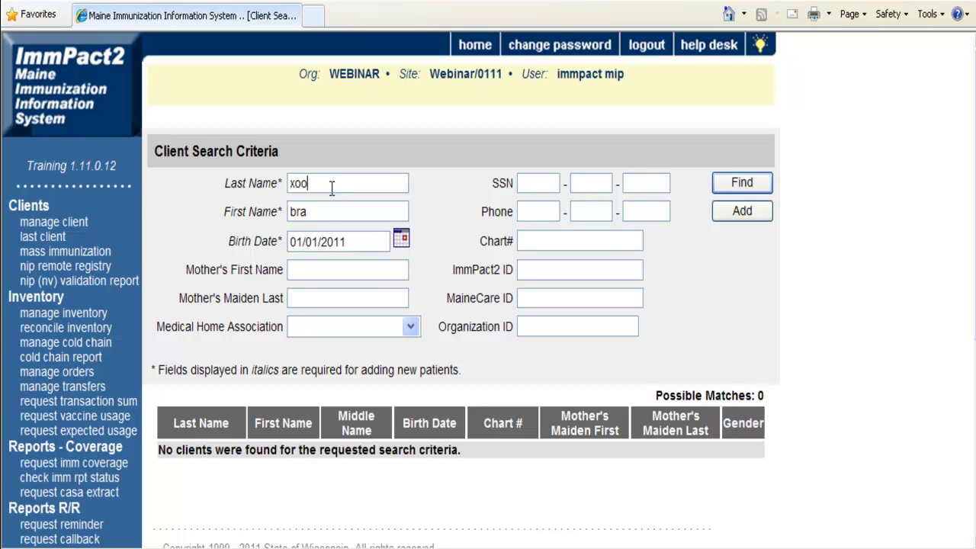
Complete the client's last and first name and add a new client with birth date 01/01/2011.
click(320, 216)
click(759, 218)
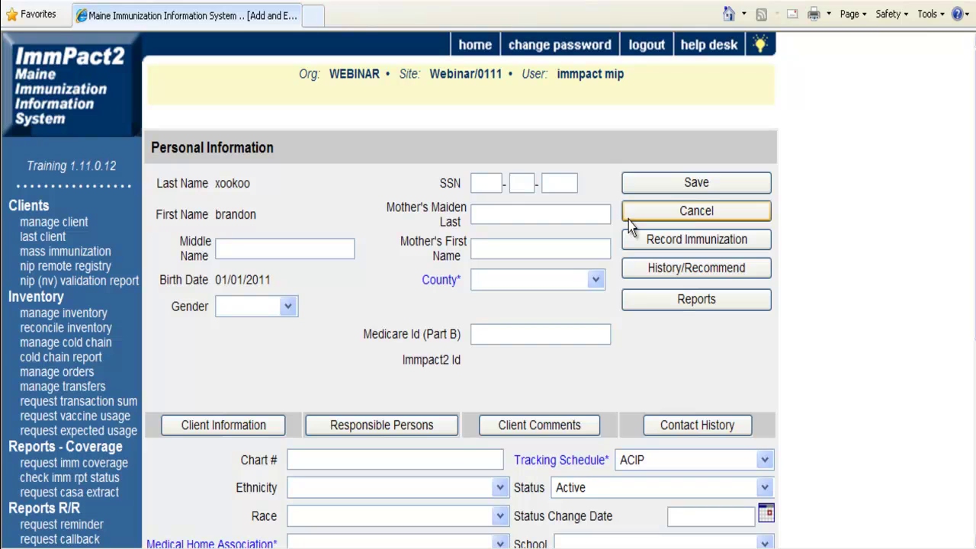
Enter the client's middle name, set gender to MALE and county to KENNEBEC.
click(305, 246)
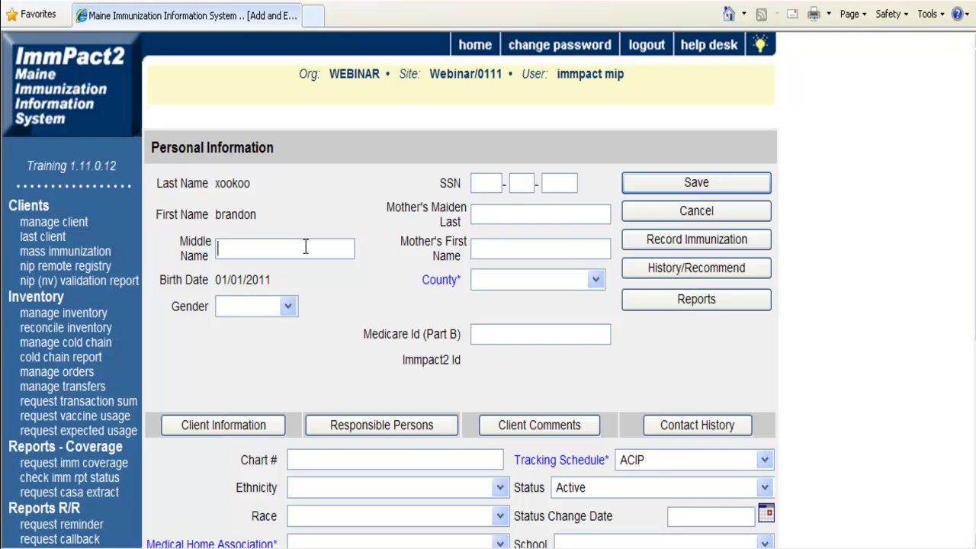
click(274, 302)
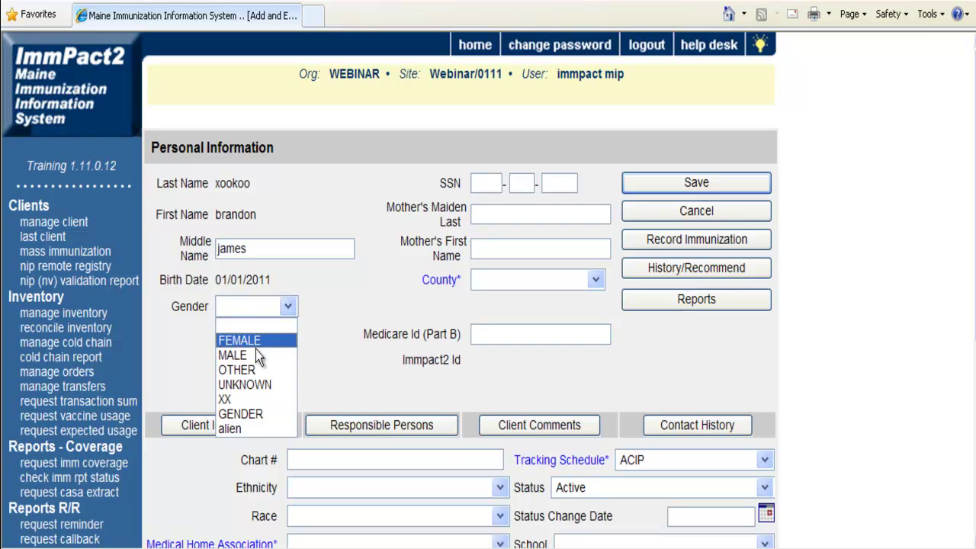
click(254, 355)
click(478, 183)
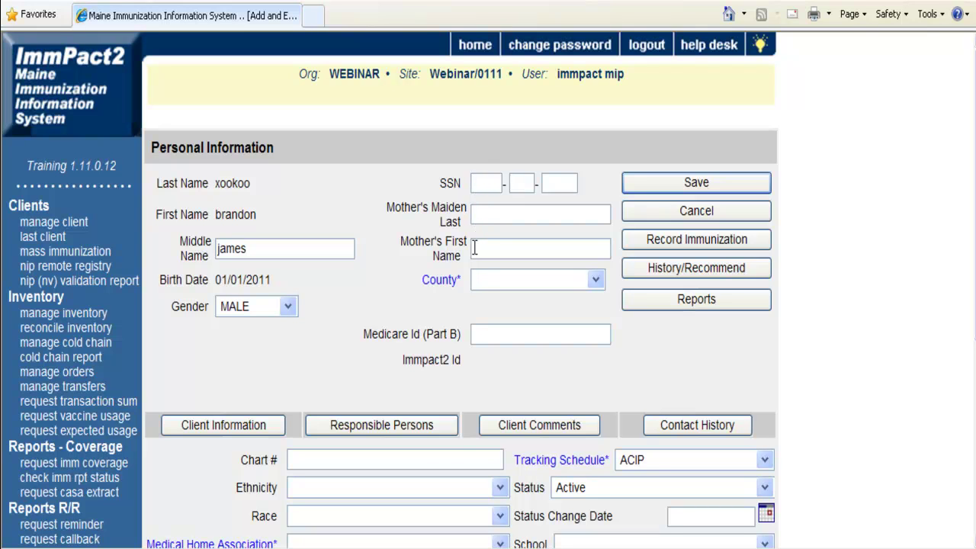
click(476, 281)
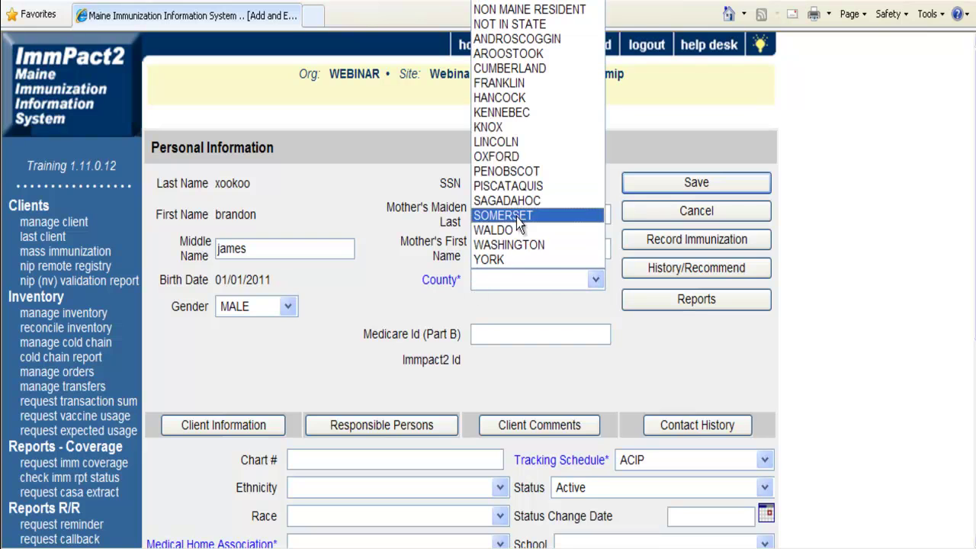
click(519, 117)
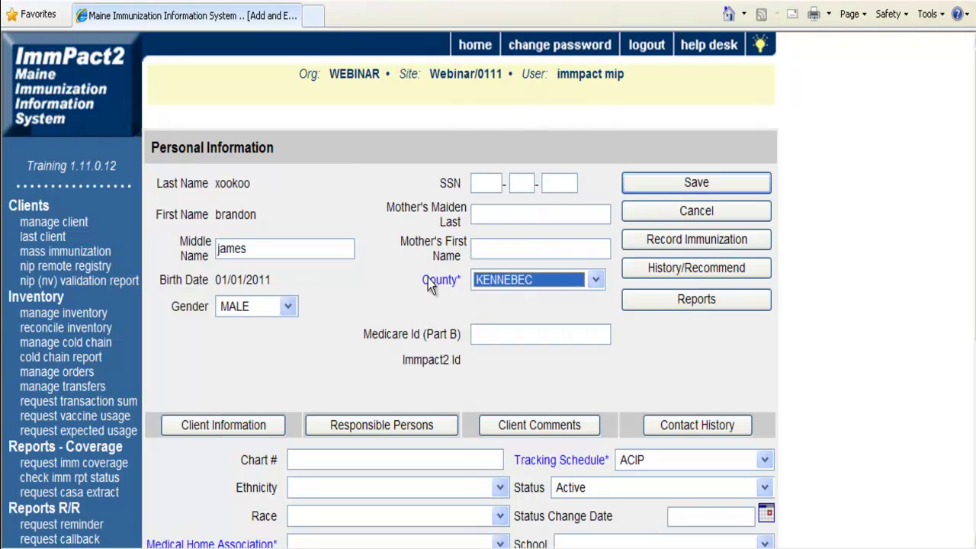
Set medical home to Primary Care, assign a primary provider, VFC Not Eligible and Other Eligibility Not Insured.
scroll(476, 306, down, 2)
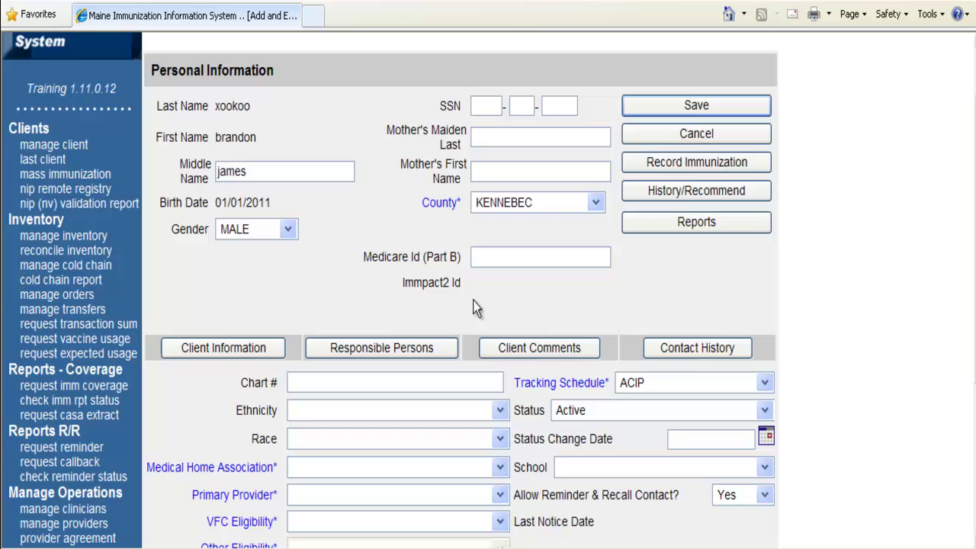
scroll(280, 354, down, 2)
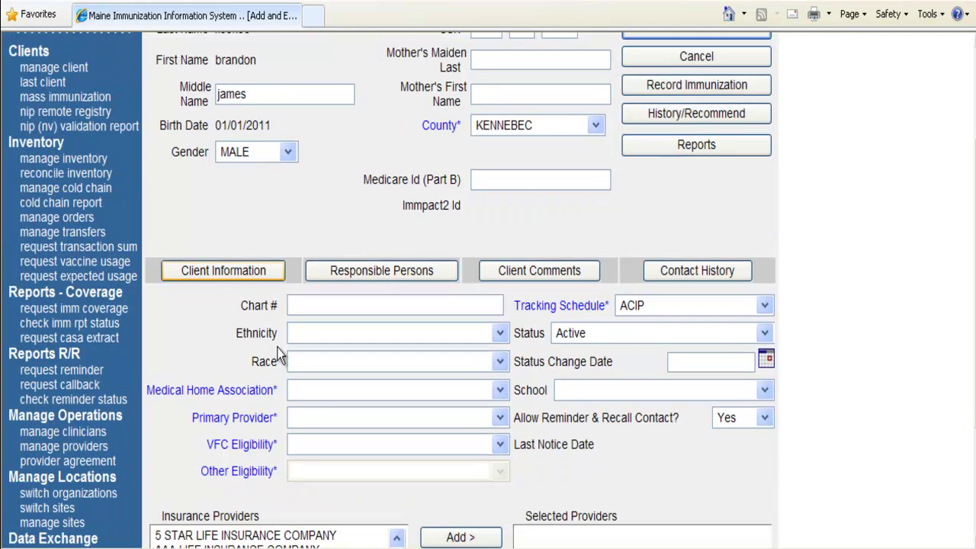
scroll(280, 357, down, 2)
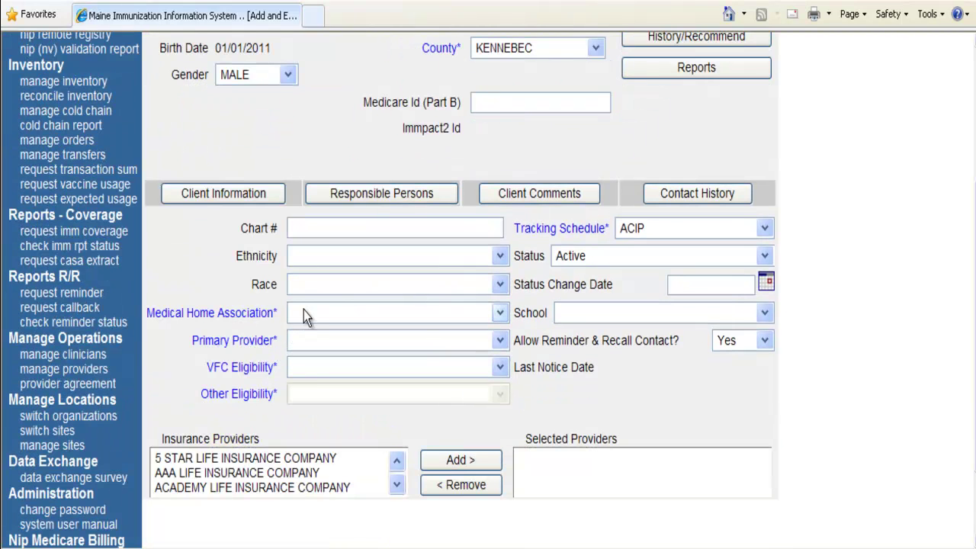
click(304, 311)
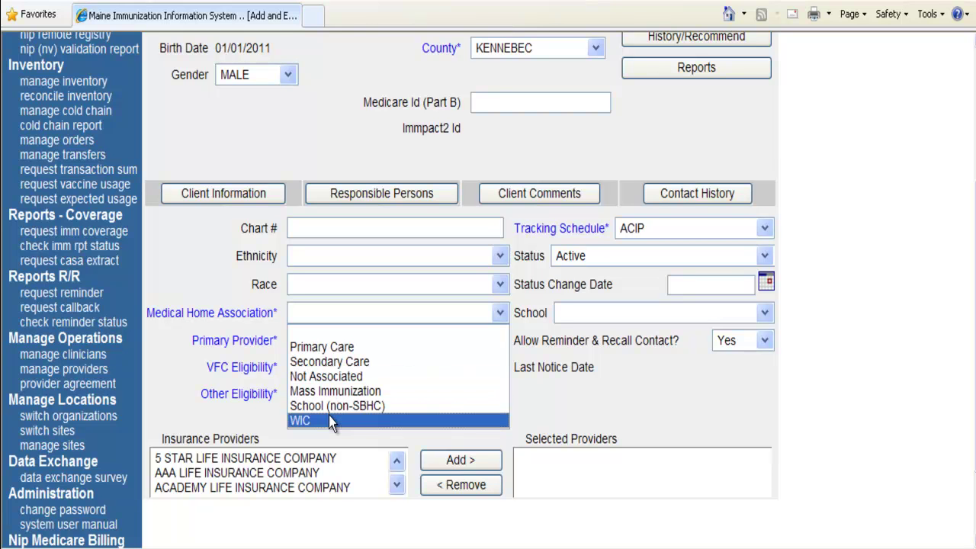
click(338, 349)
click(337, 345)
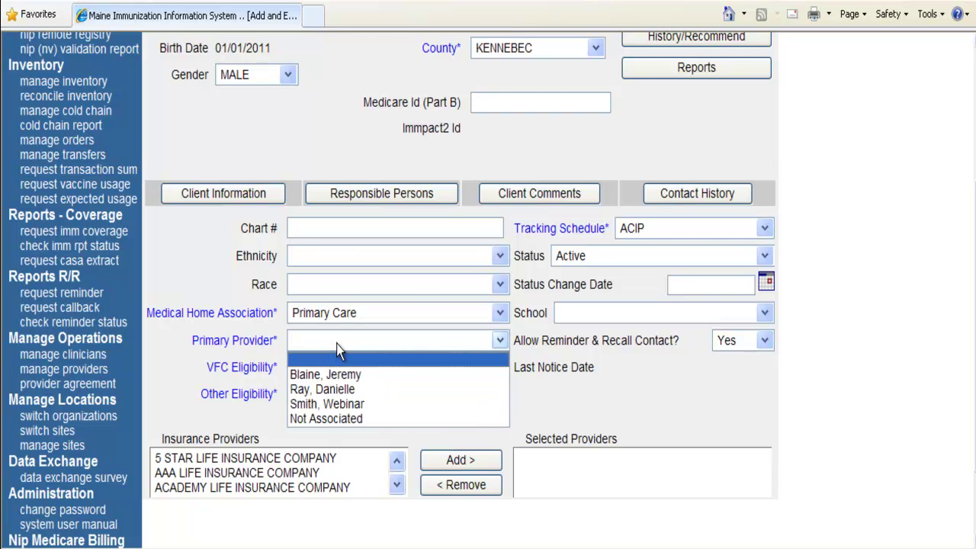
click(331, 374)
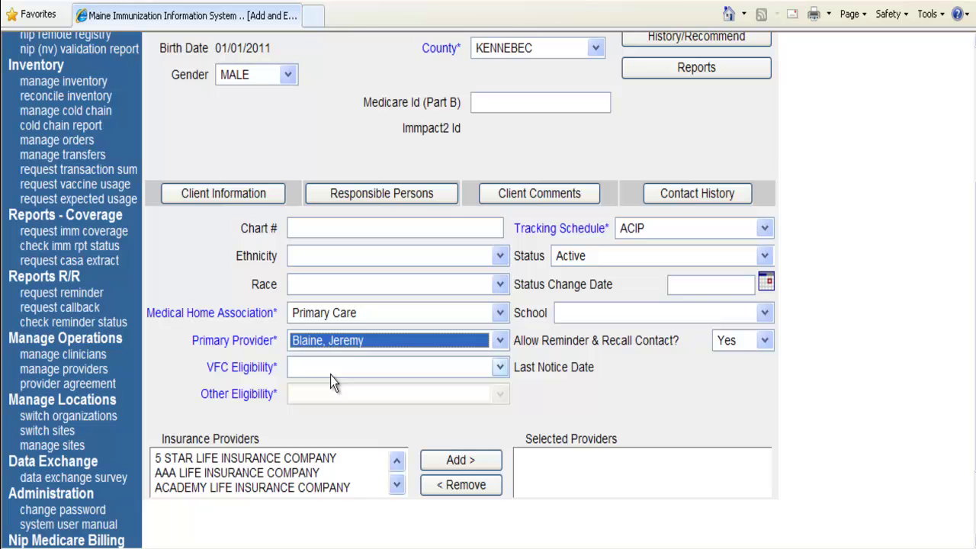
click(330, 367)
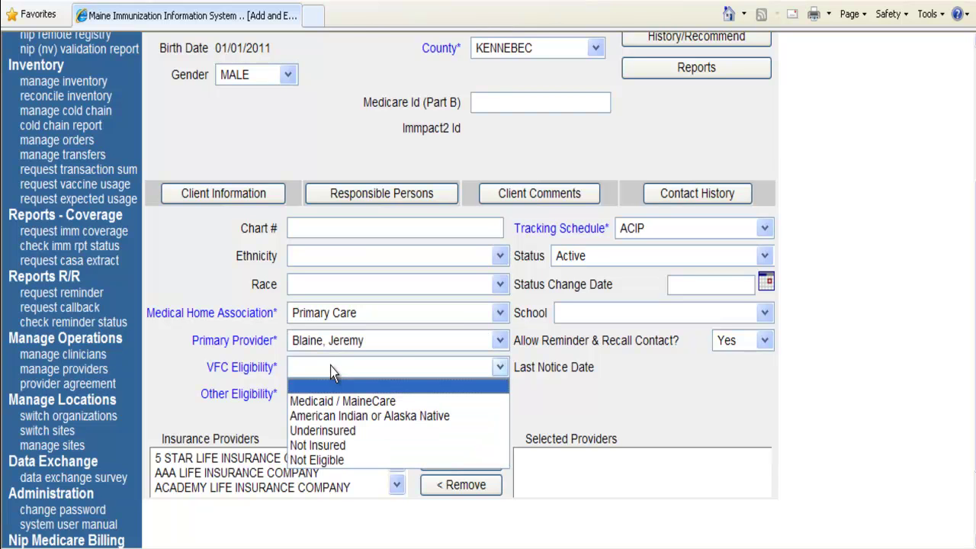
click(334, 461)
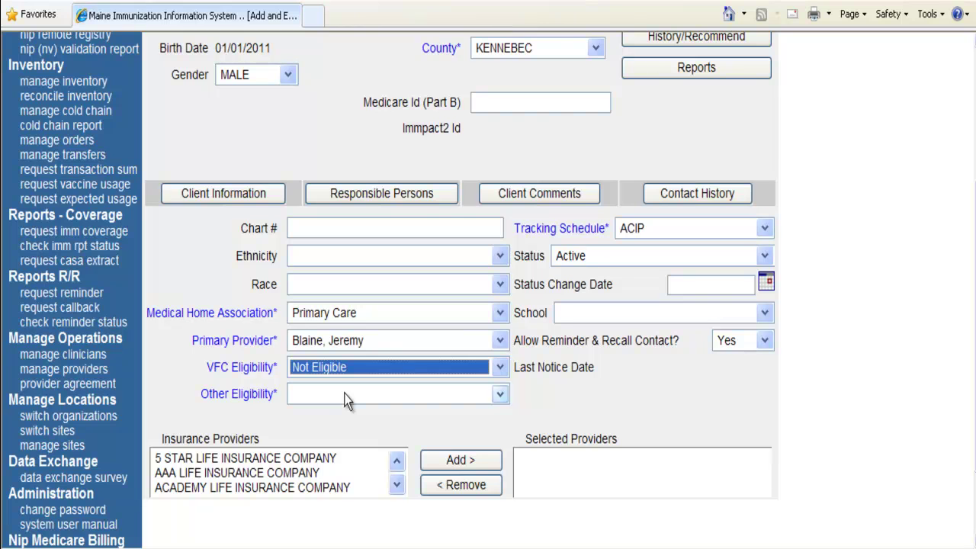
click(347, 401)
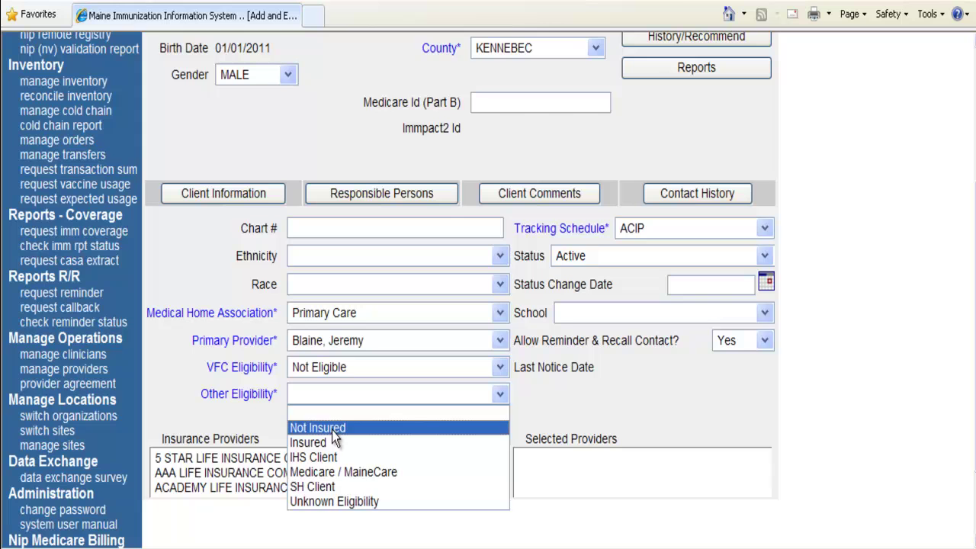
click(332, 430)
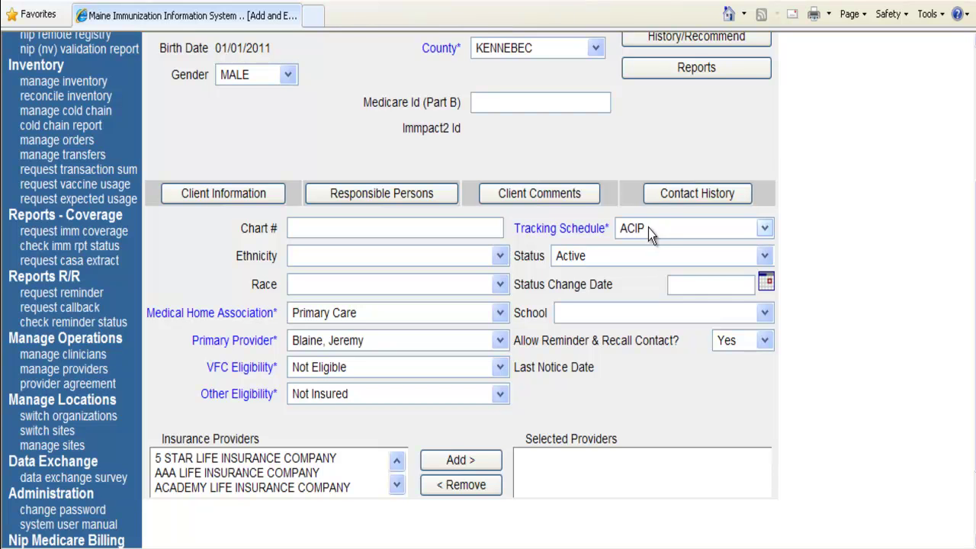
scroll(669, 171, up, 1)
scroll(671, 172, up, 3)
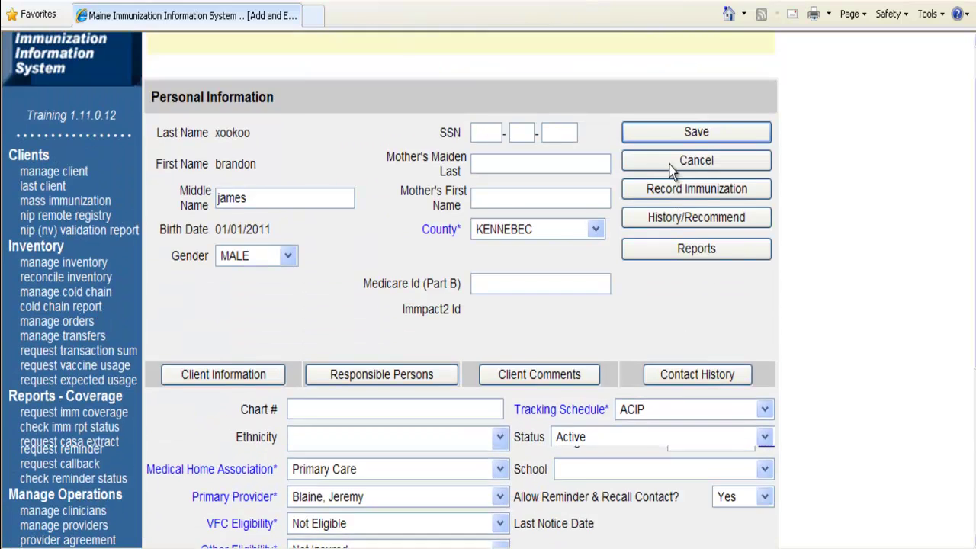
Save the new client and review warnings about blank mother's names and a required responsible person.
click(682, 184)
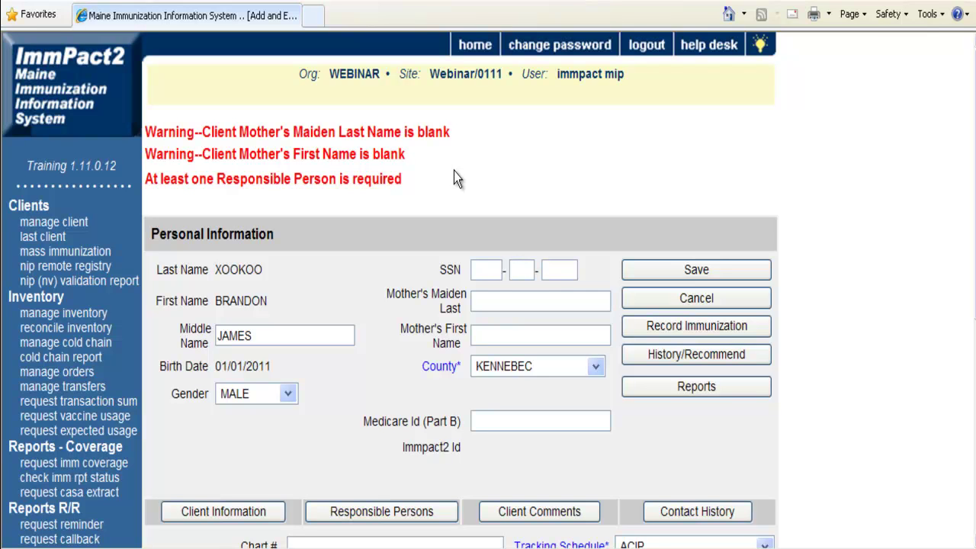
scroll(439, 127, down, 2)
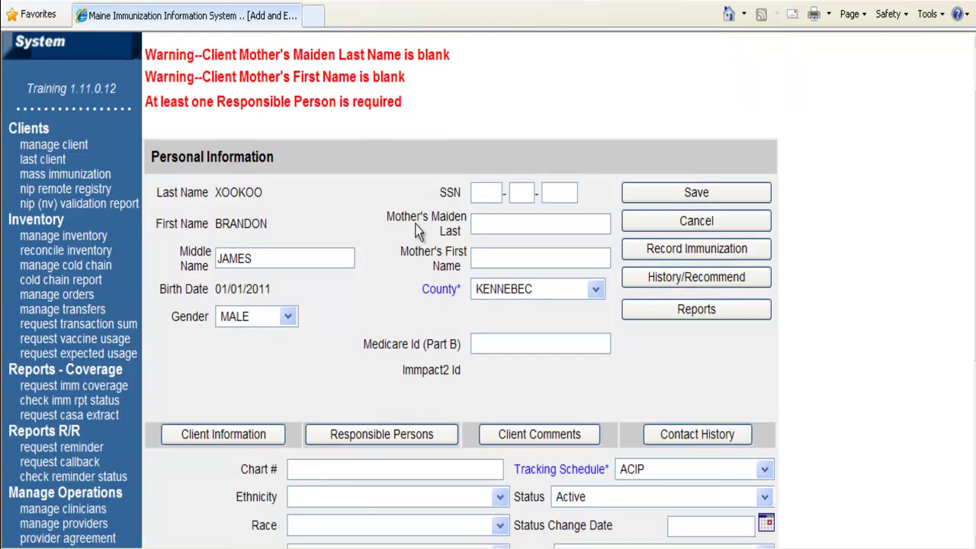
scroll(404, 285, down, 1)
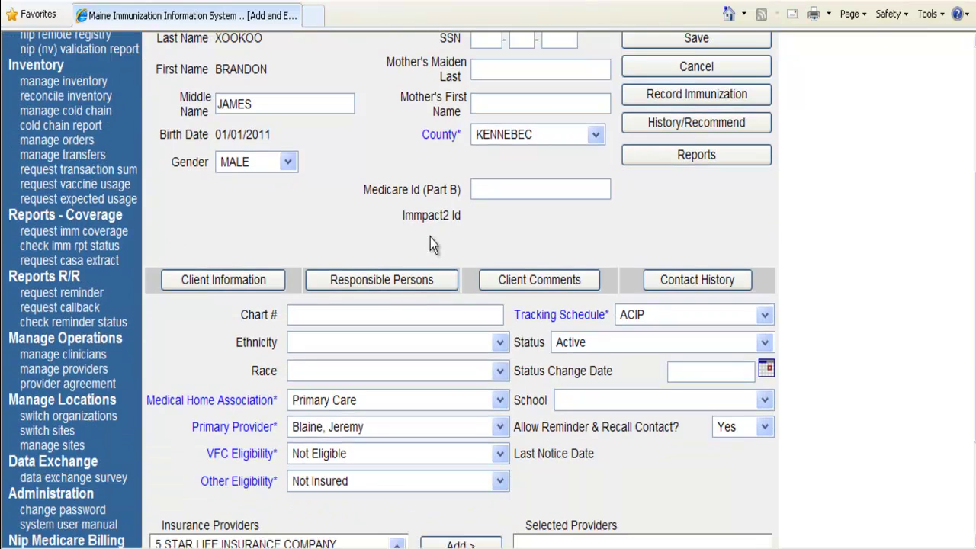
In Responsible Persons, search contacts by partial last and first name and scroll the 57 matches.
click(391, 281)
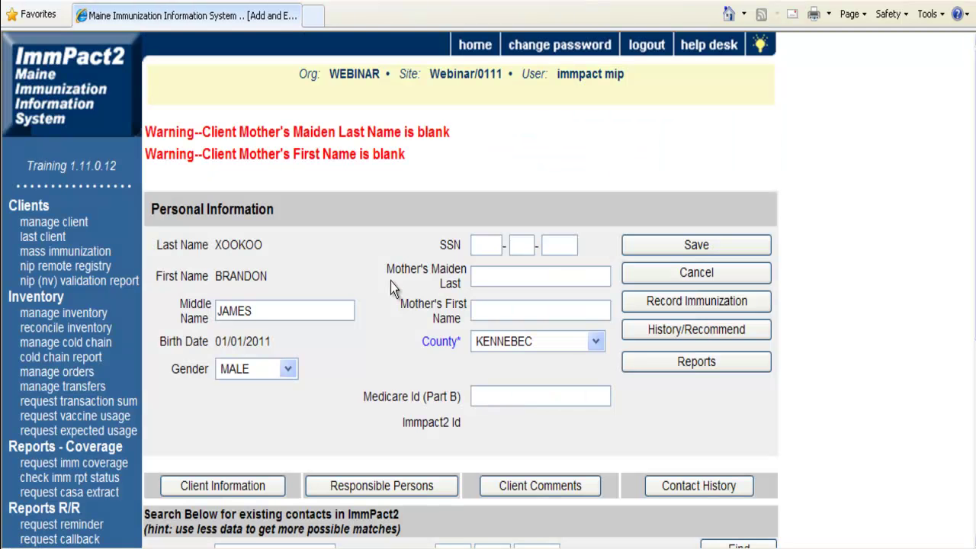
scroll(292, 406, down, 2)
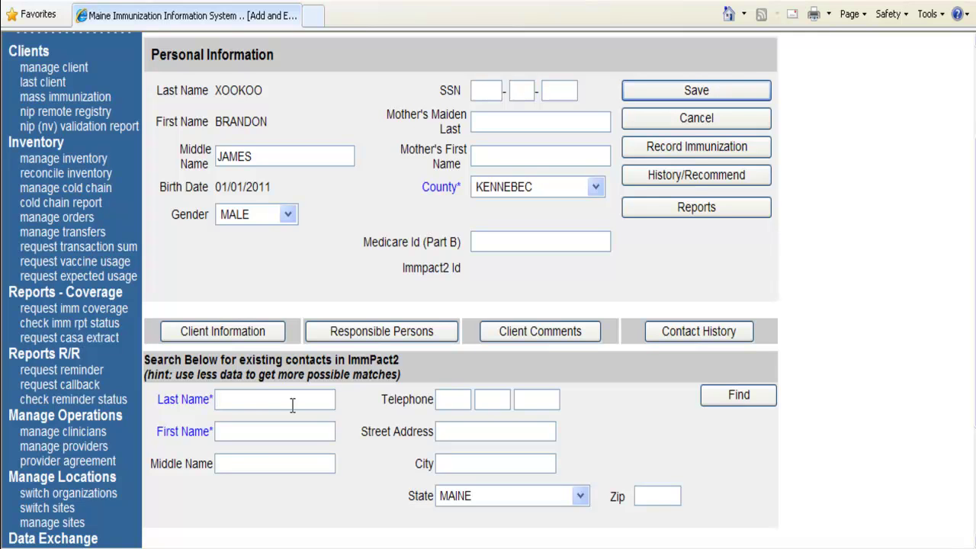
click(292, 405)
text(HAL)
key(Tab)
text(DAN)
click(727, 398)
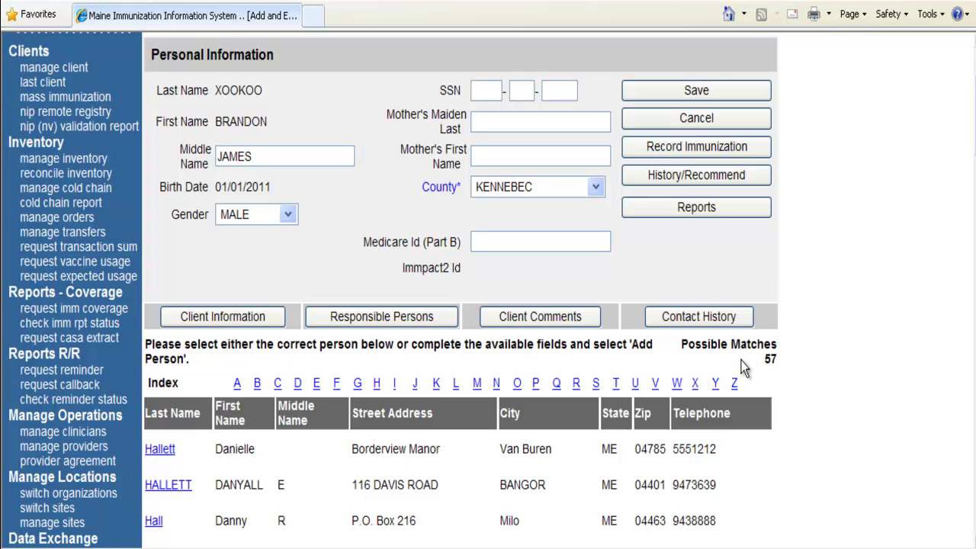
scroll(739, 387, down, 3)
scroll(739, 390, down, 1)
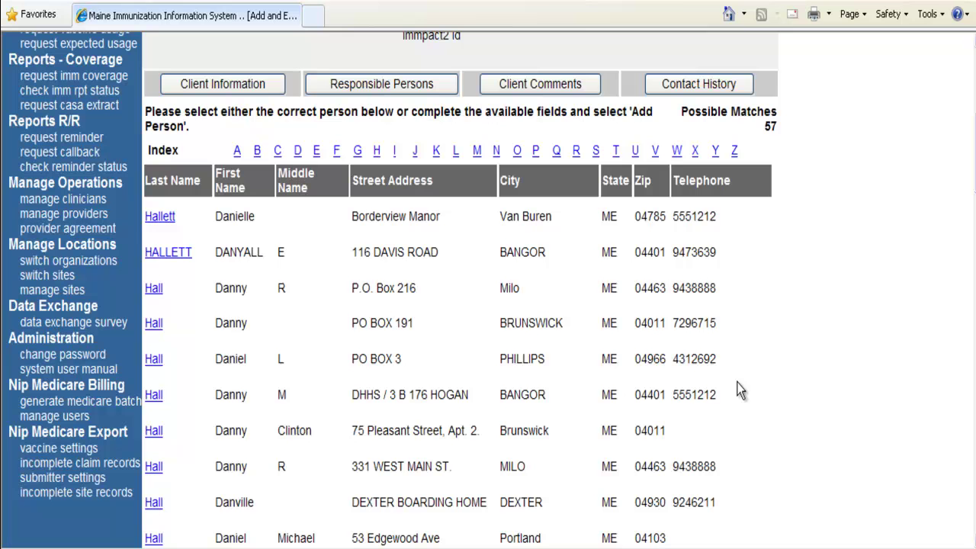
scroll(740, 390, down, 1)
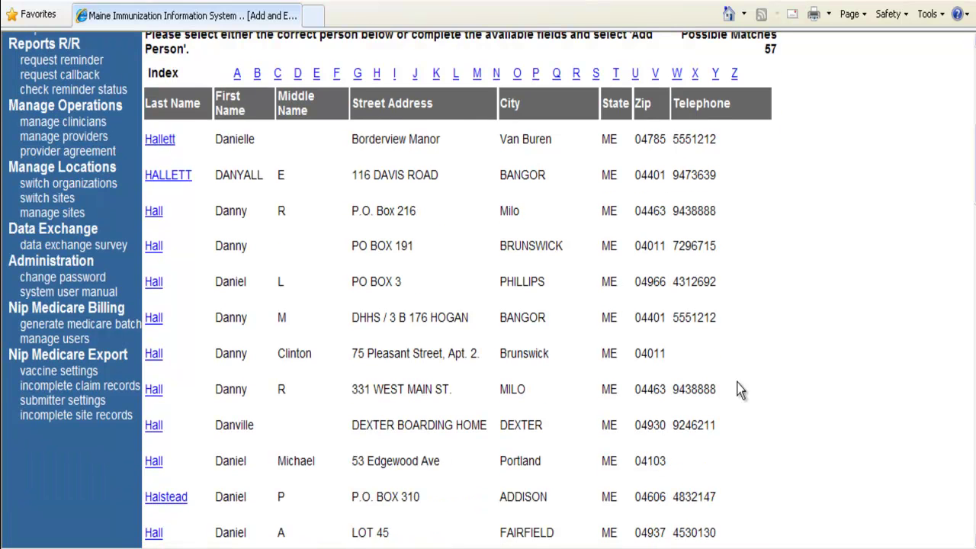
scroll(740, 390, down, 2)
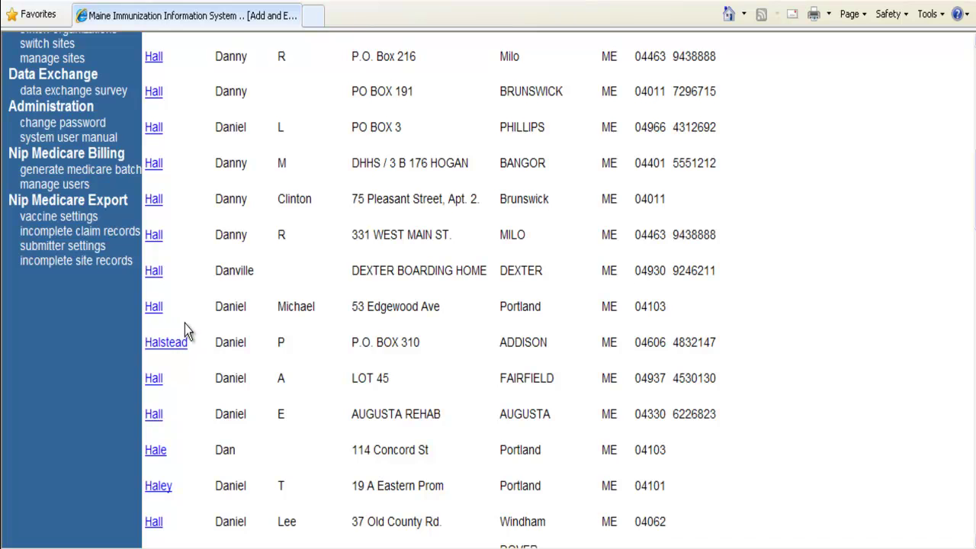
scroll(184, 324, down, 3)
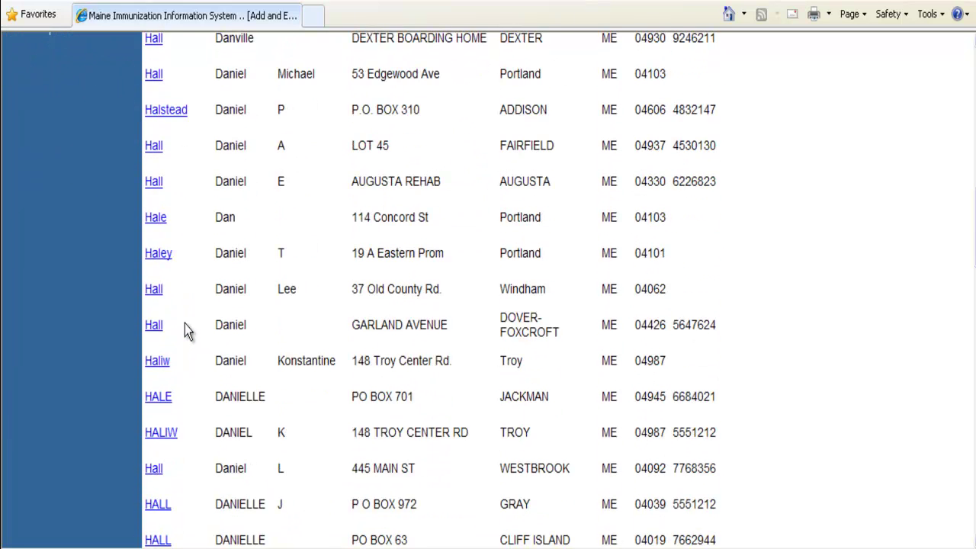
scroll(185, 323, down, 8)
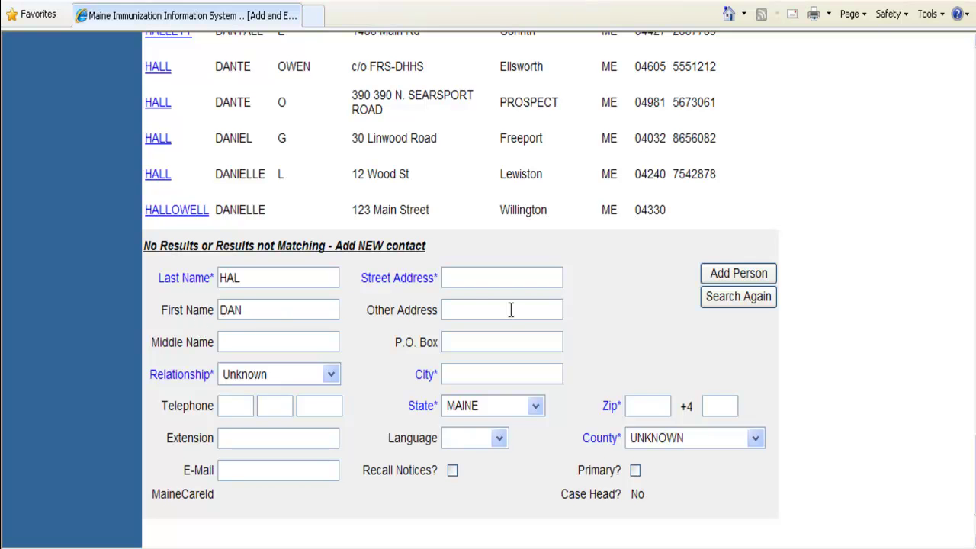
Search contacts again with the mother's full last name and the start of her first name.
click(752, 304)
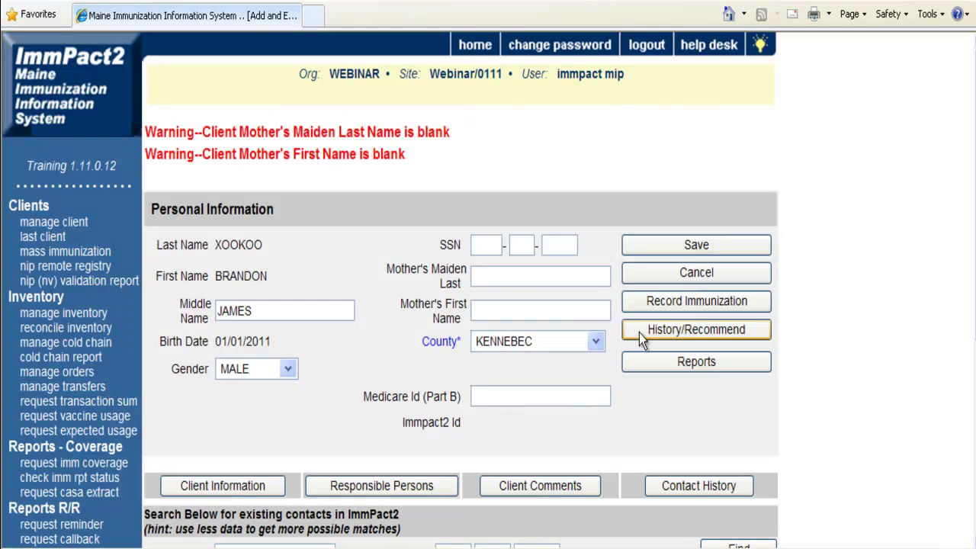
scroll(639, 332, down, 2)
click(263, 399)
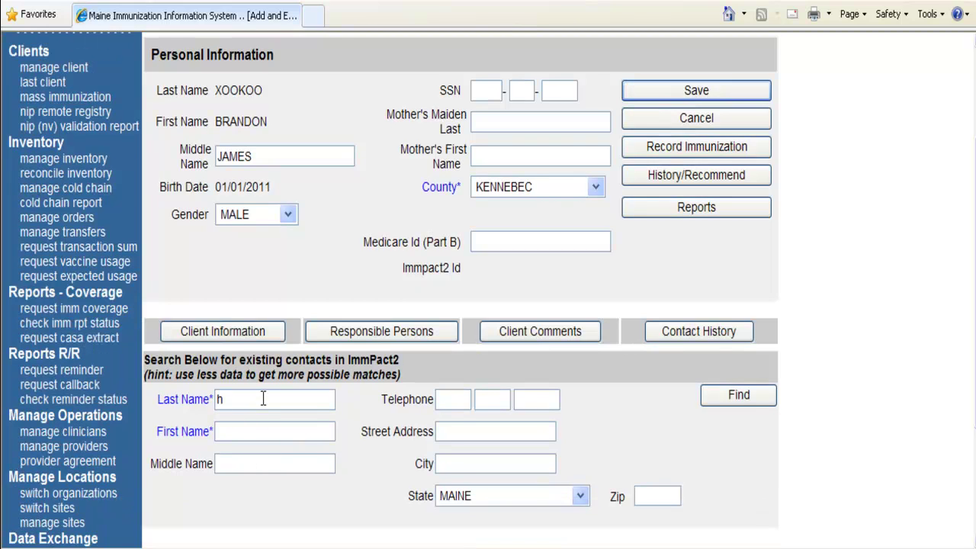
key(Tab)
click(720, 402)
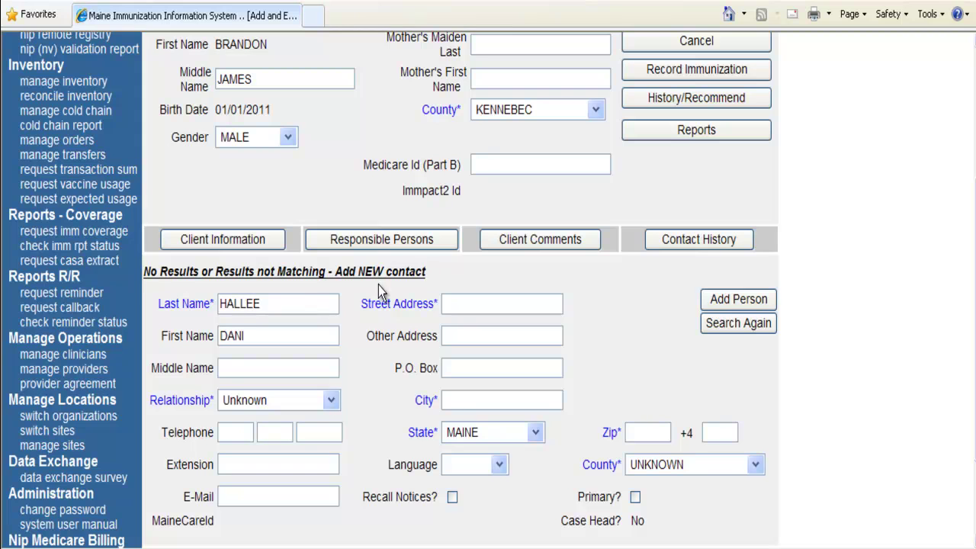
Complete the mother's first name and set her relationship to Mother.
click(302, 305)
click(267, 335)
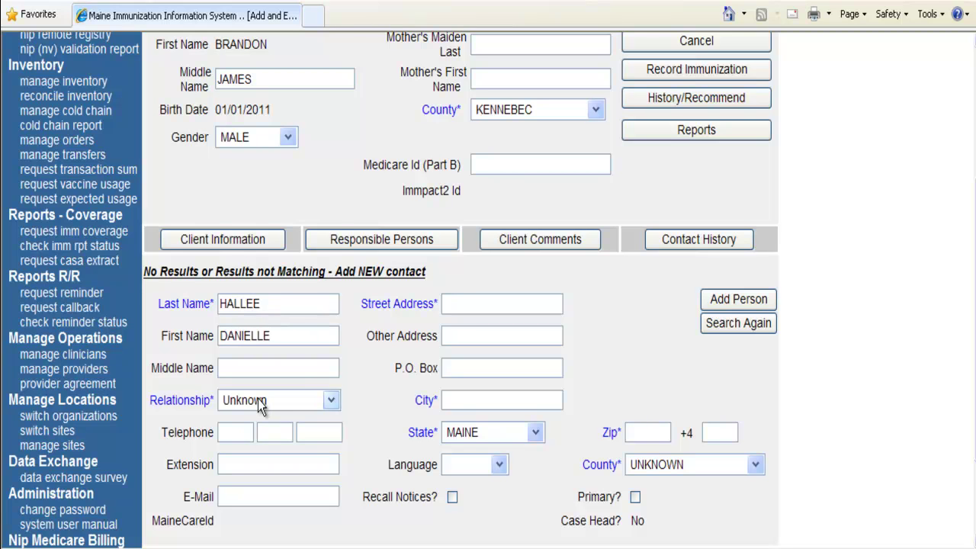
click(257, 403)
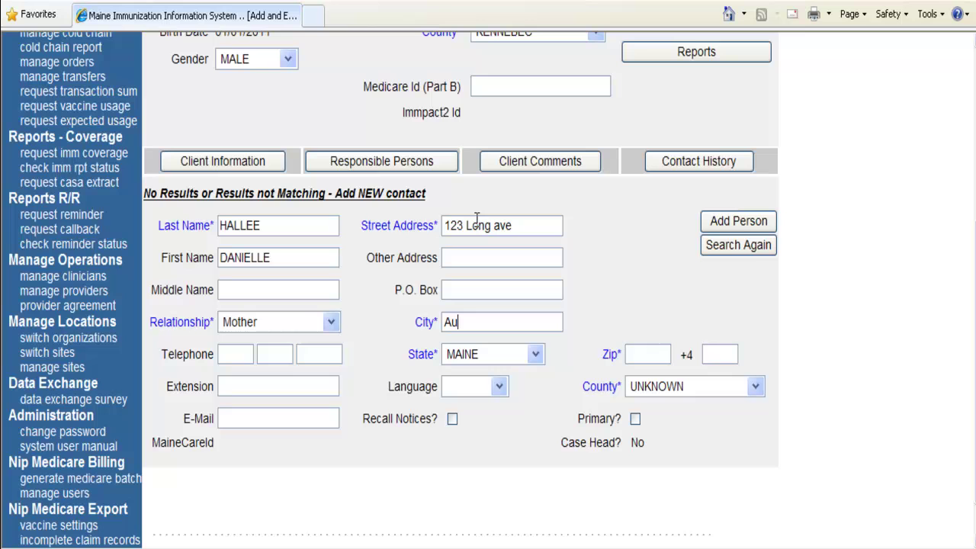
Enter Augusta as the city, mark her as primary, and add her as a responsible person.
text(g ave)
key(BackSpace)
text(gus)
key(BackSpace)
key(BackSpace)
text(usta)
key(Tab)
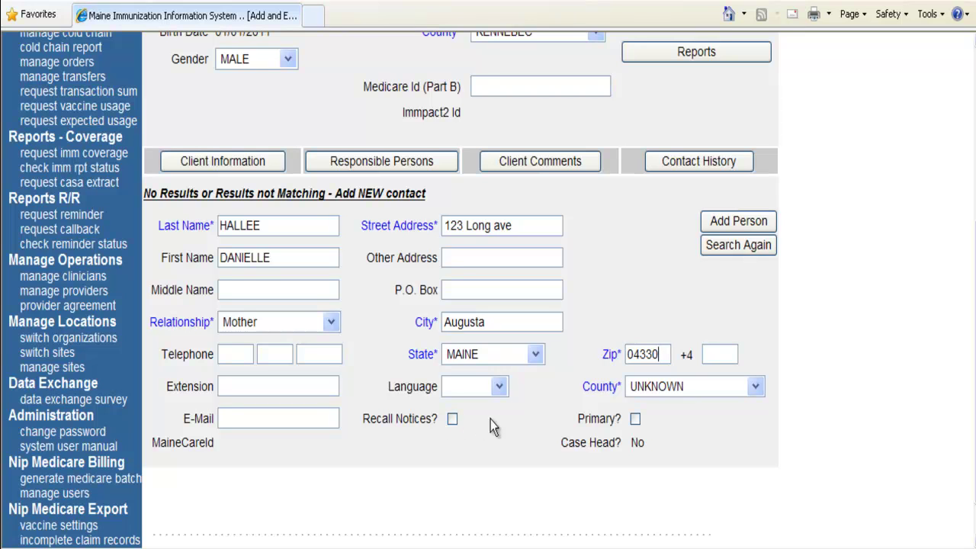
click(631, 420)
click(666, 330)
click(721, 226)
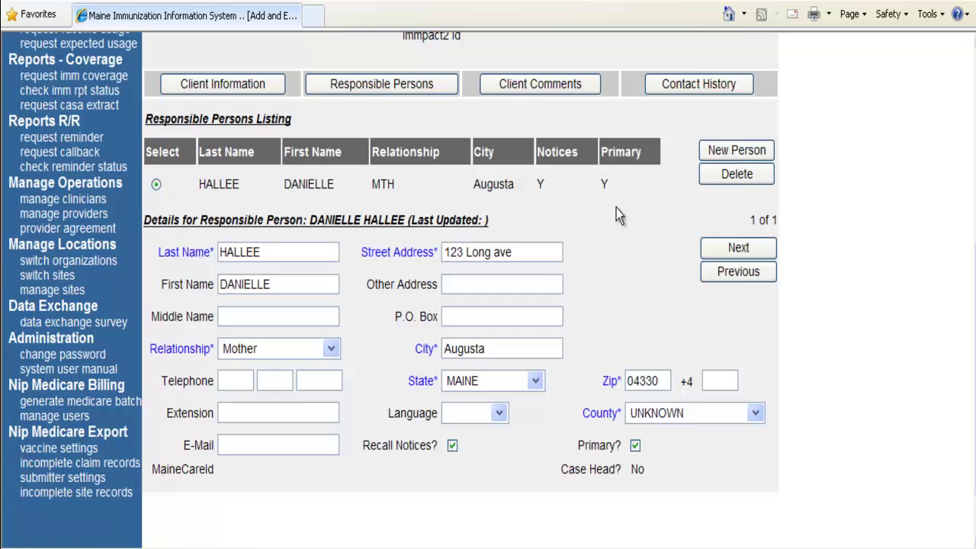
Scroll the Responsible Persons Listing to review the mother's MTH entry with notices and primary set.
scroll(617, 216, up, 4)
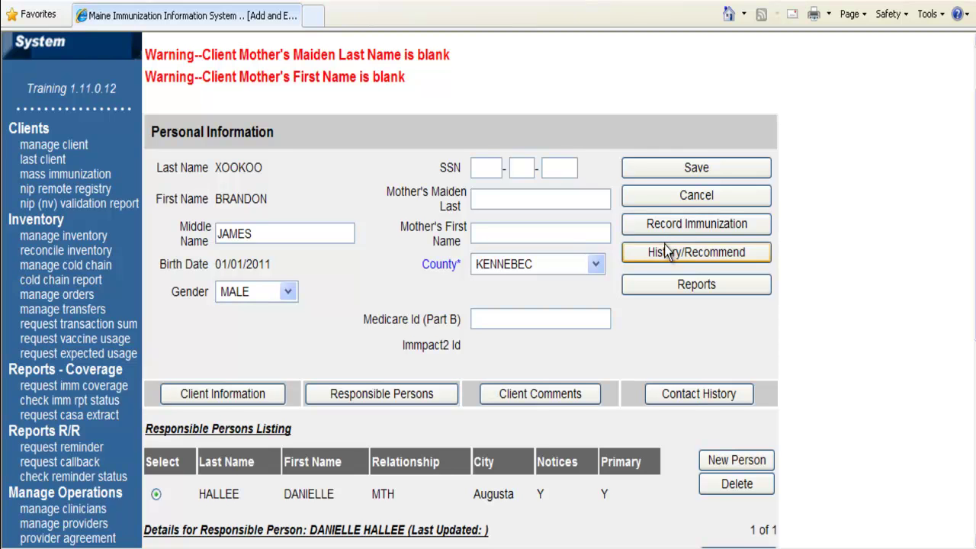
scroll(671, 263, down, 2)
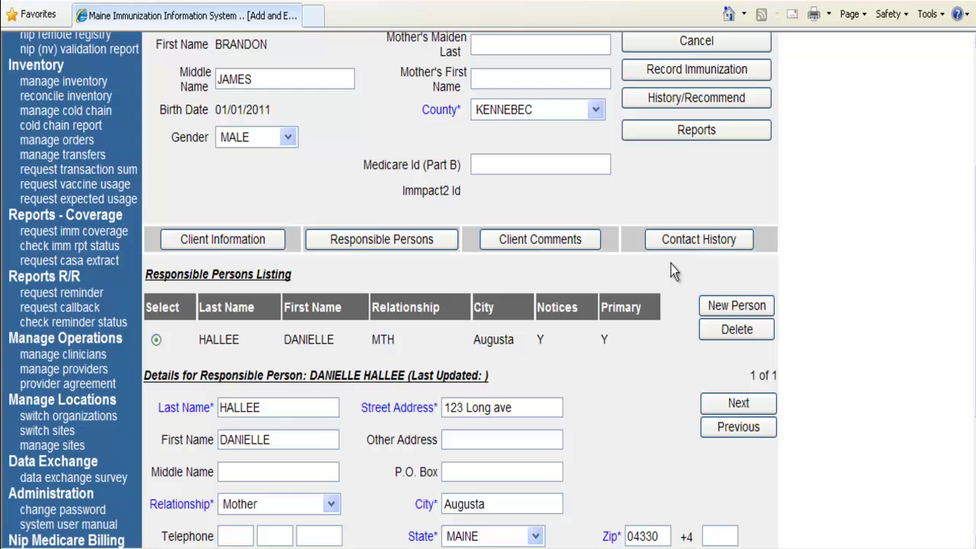